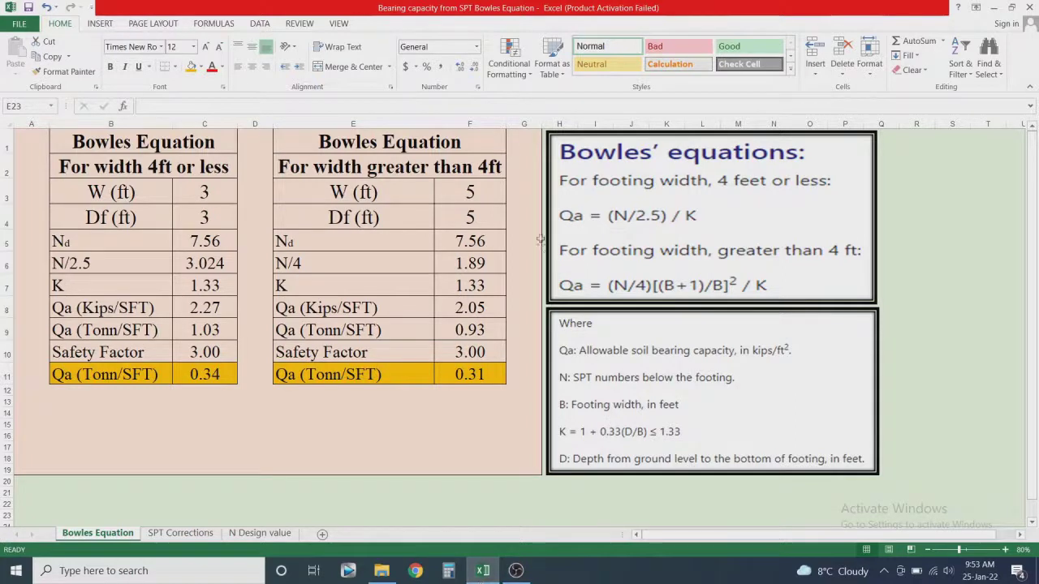
Review the Bowles equations picture and the narrow footing's width (C3) and depth (C4)
left_click(626, 213)
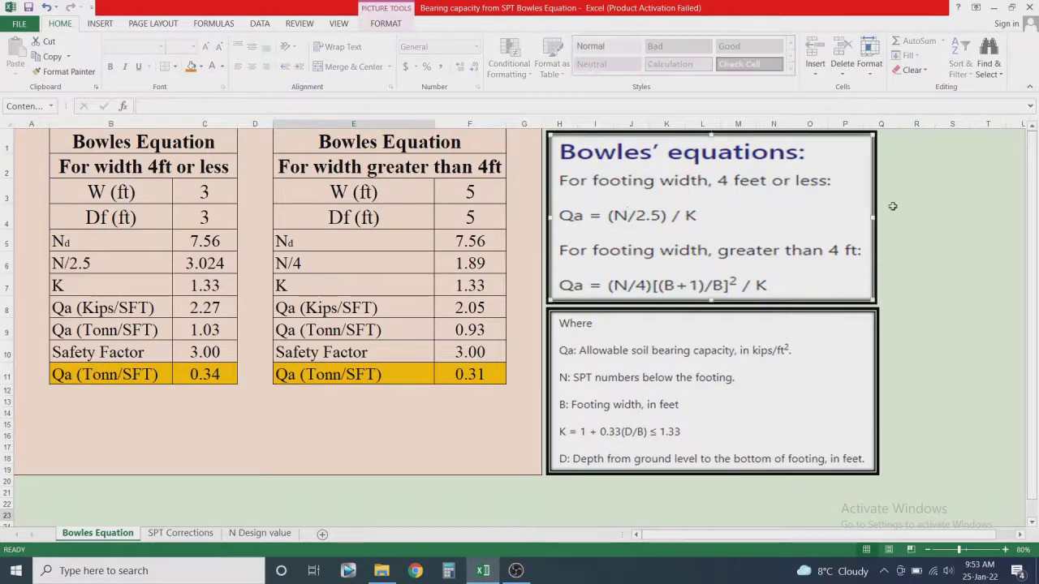
left_click(923, 199)
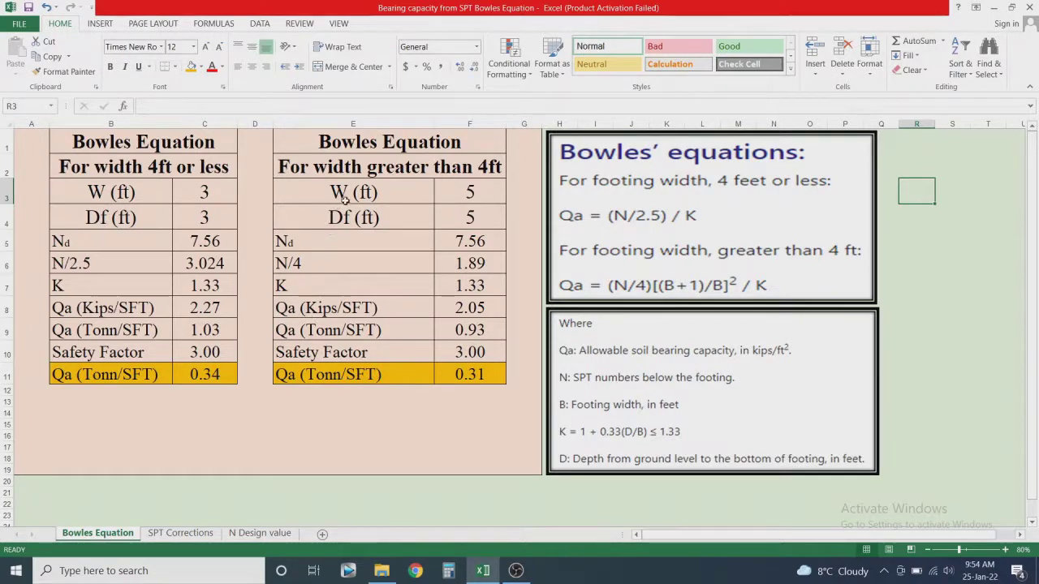
left_click(195, 193)
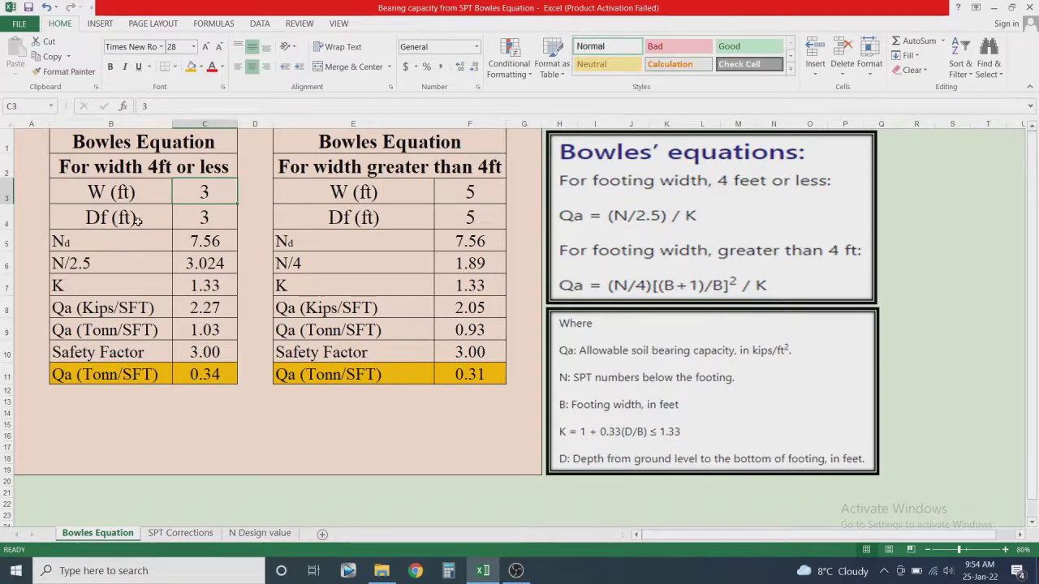
left_click(204, 218)
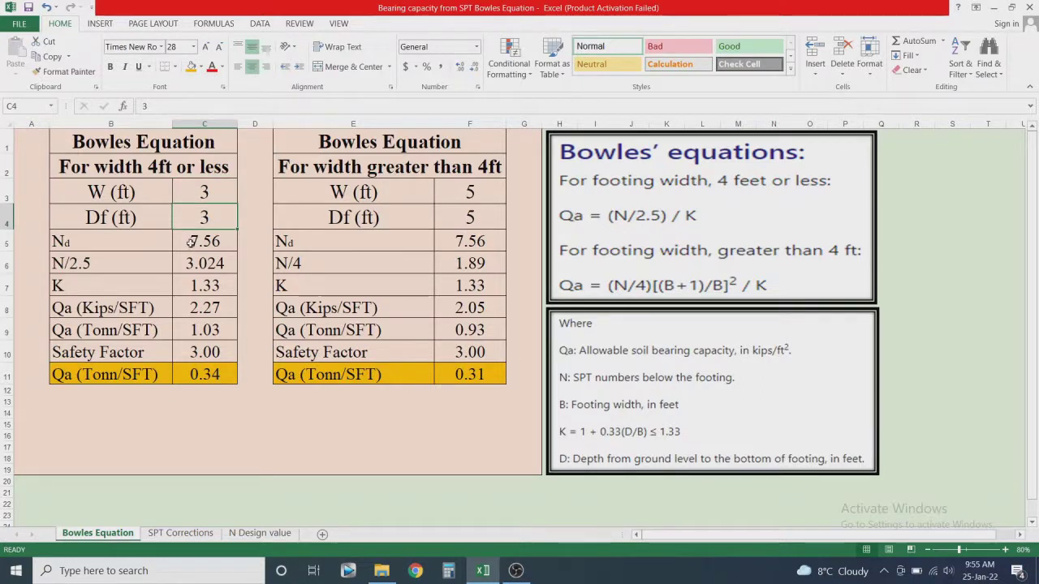
Change the narrow footing's N value in C5 to 10, then check the K formula in C7
left_click(190, 243)
type("10")
key("Return")
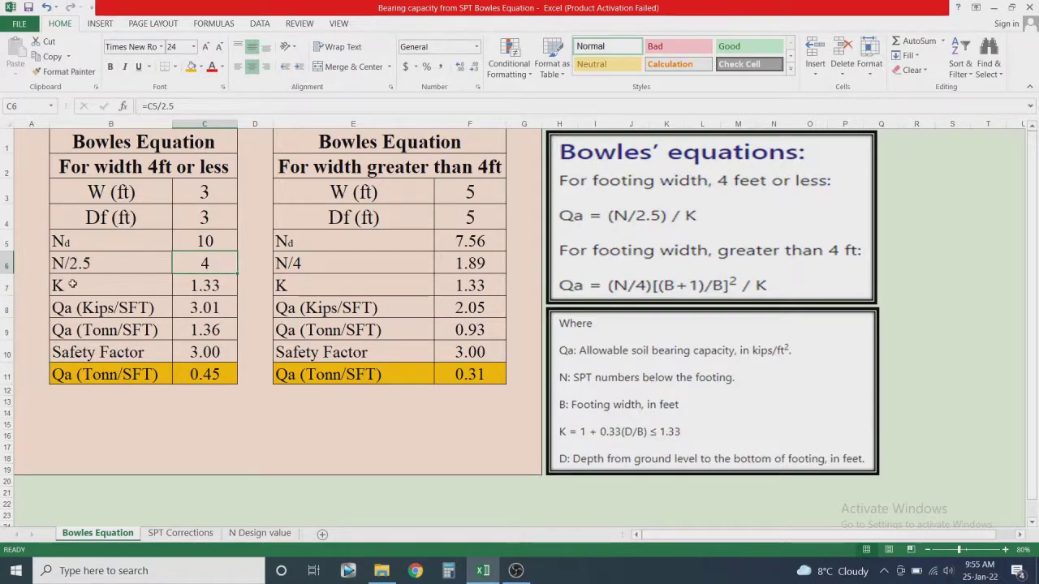
left_click(197, 287)
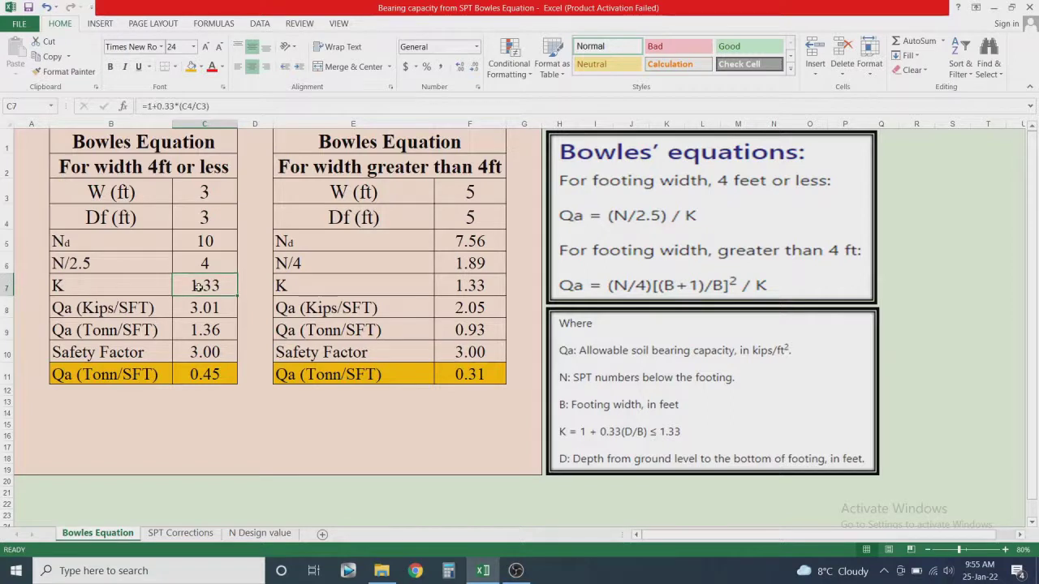
left_click(168, 106)
left_click_drag(227, 110, 140, 106)
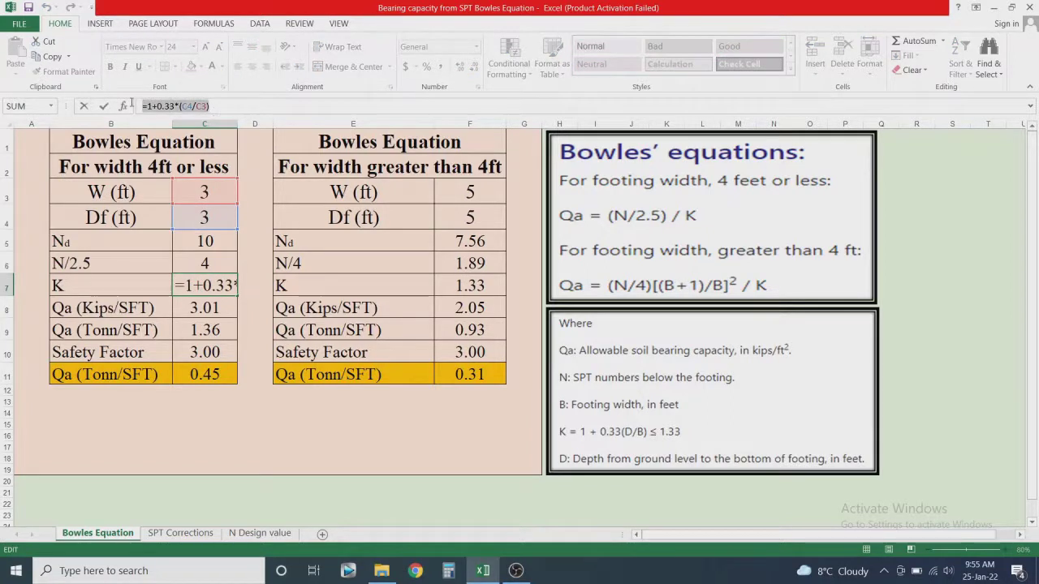
key("Escape")
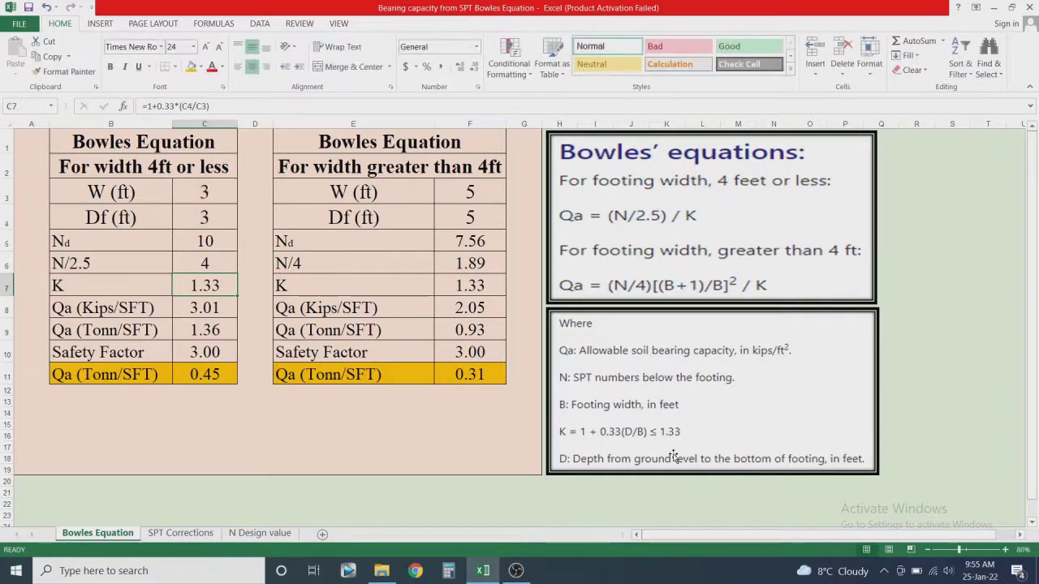
left_click(195, 309)
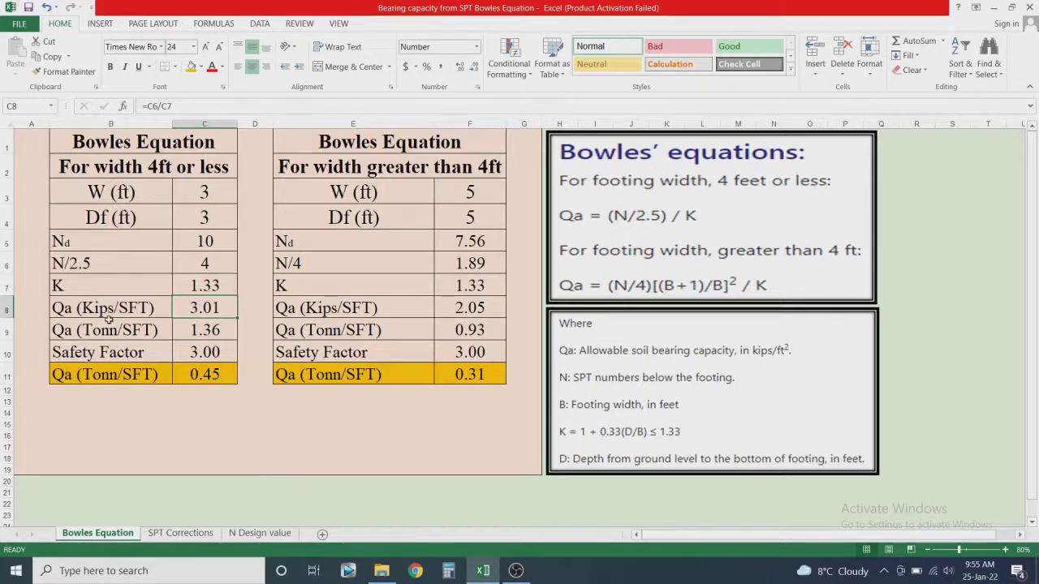
left_click(176, 106)
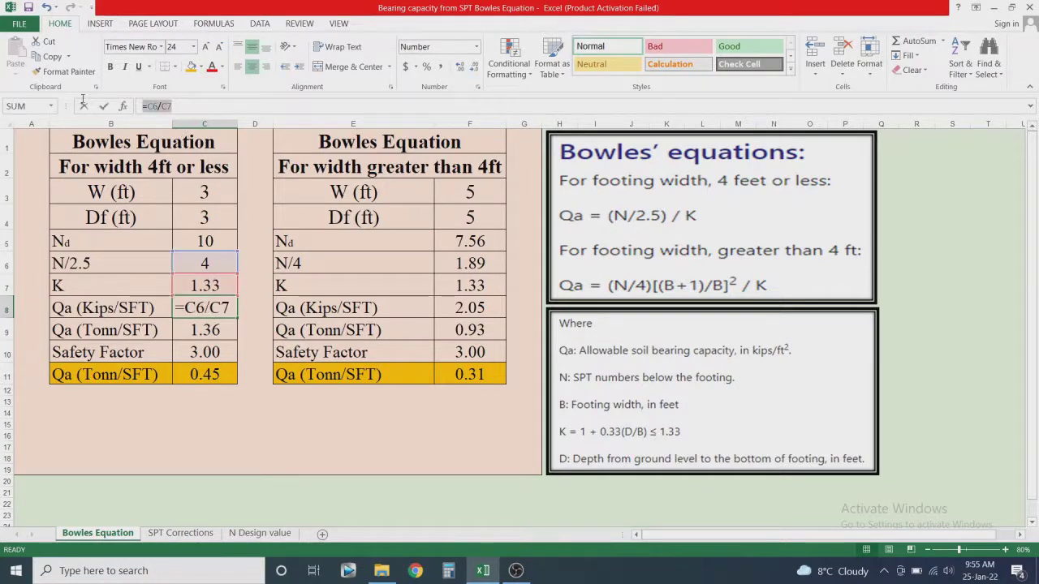
key("Escape")
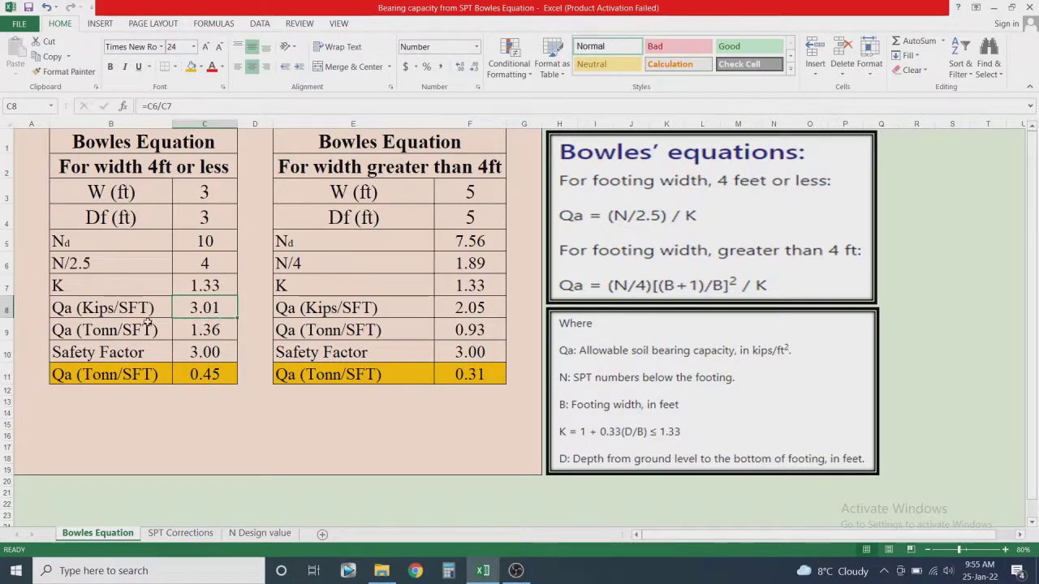
left_click(190, 330)
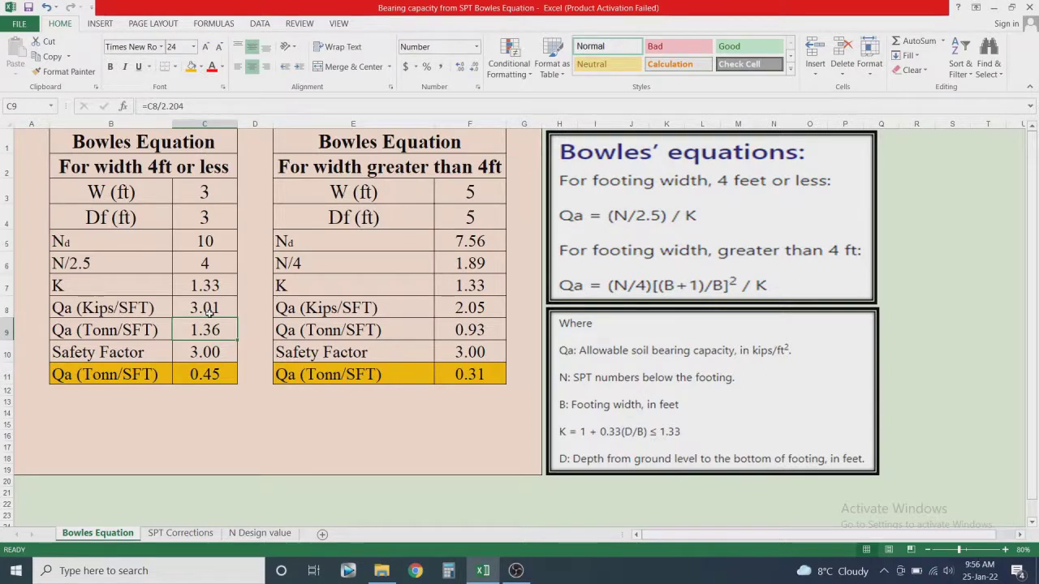
Change the narrow footing's safety factor in C10 to 2 and dismiss the Windows Update notice
left_click(209, 352)
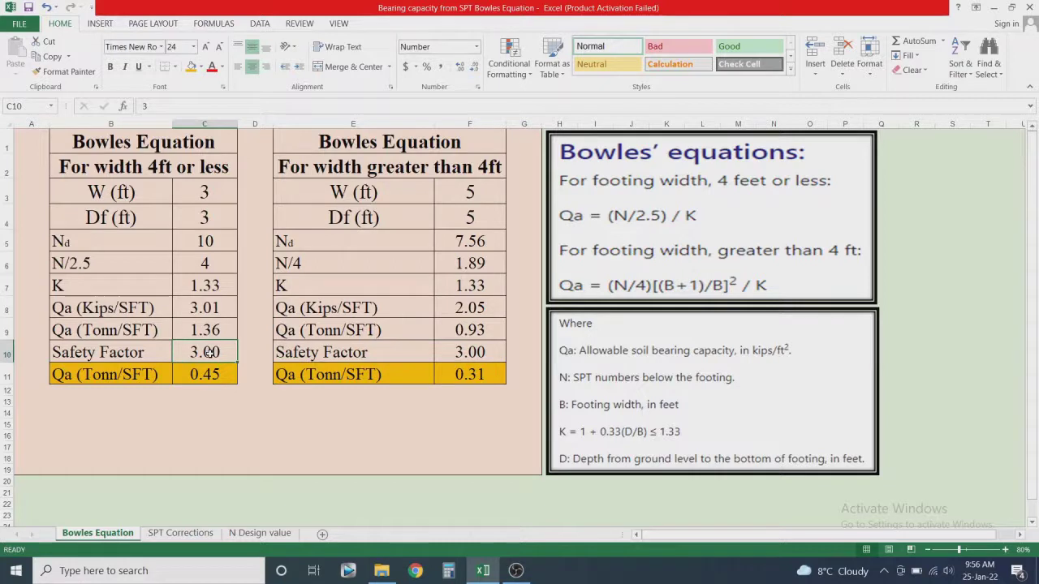
left_click(203, 375)
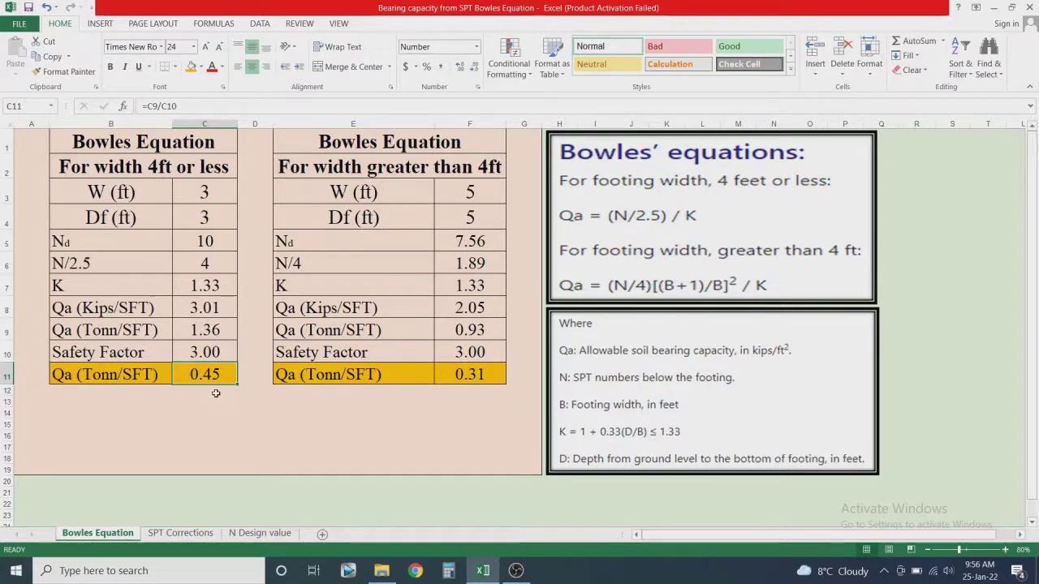
left_click(199, 348)
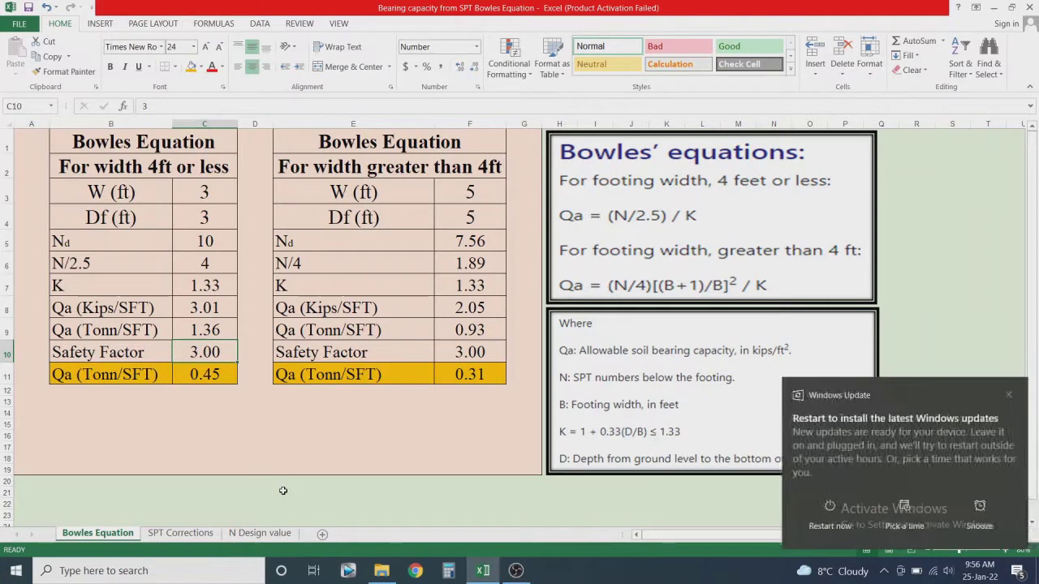
type("2")
key("Return")
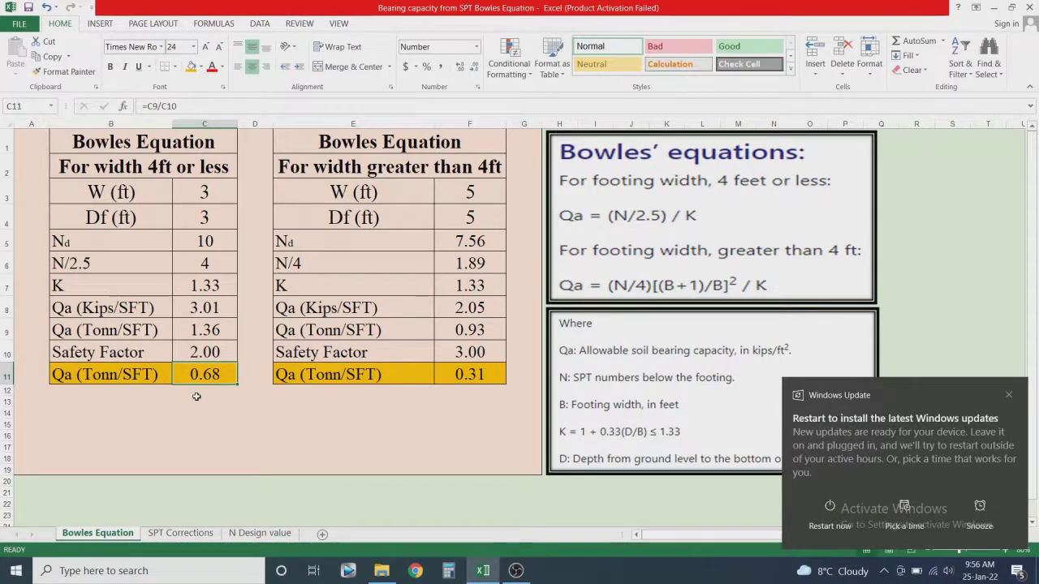
left_click(1008, 395)
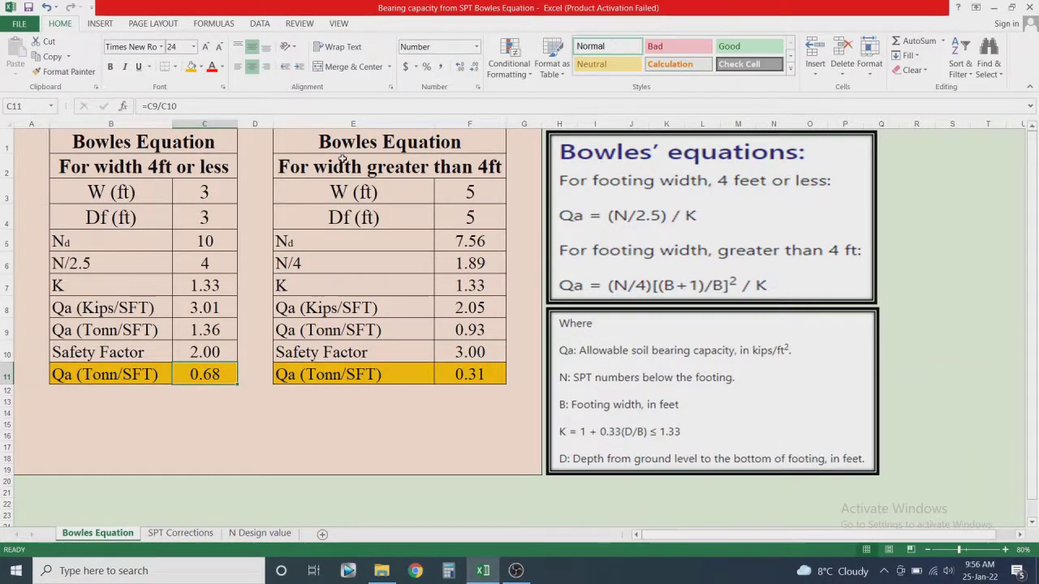
Check the wide footing's width and depth, then enter an N value of 20 in F5
left_click(468, 193)
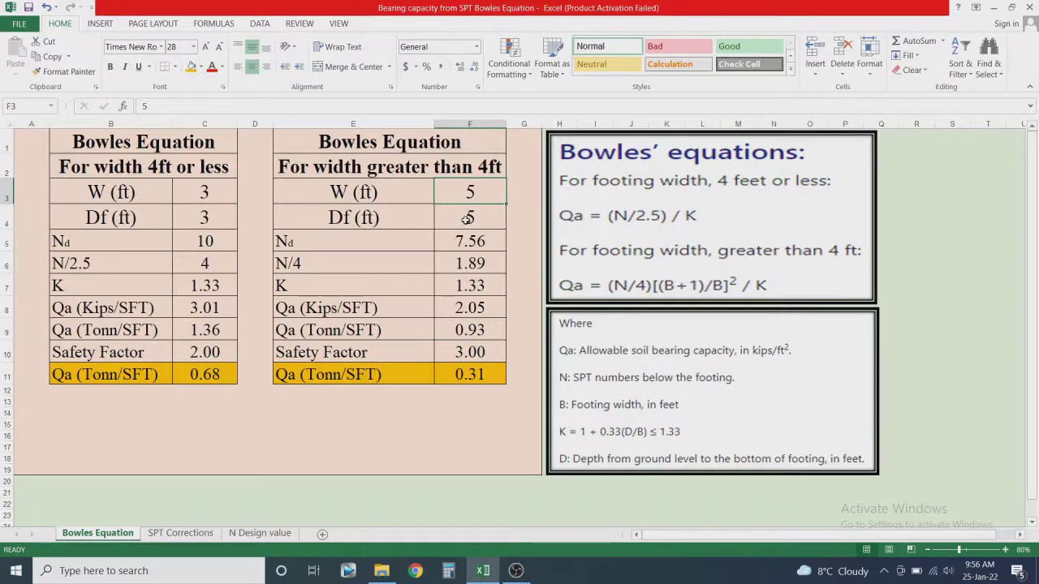
left_click(467, 219)
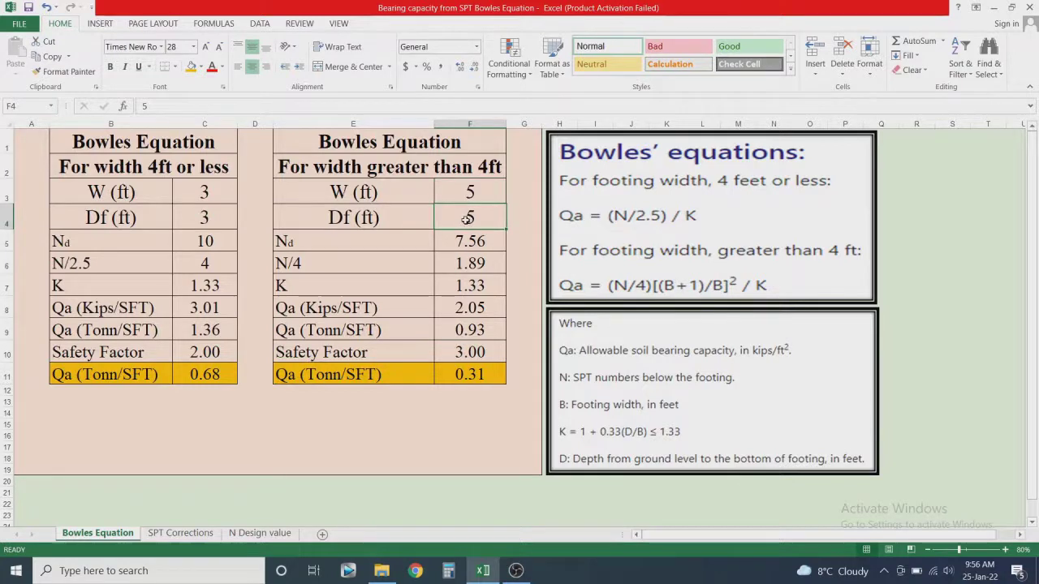
left_click(469, 242)
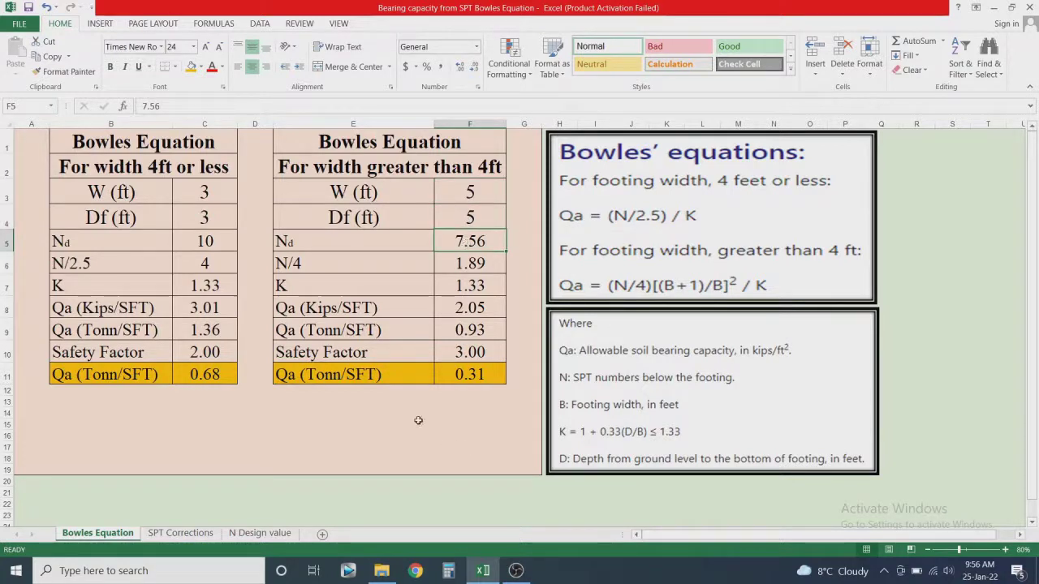
type("20")
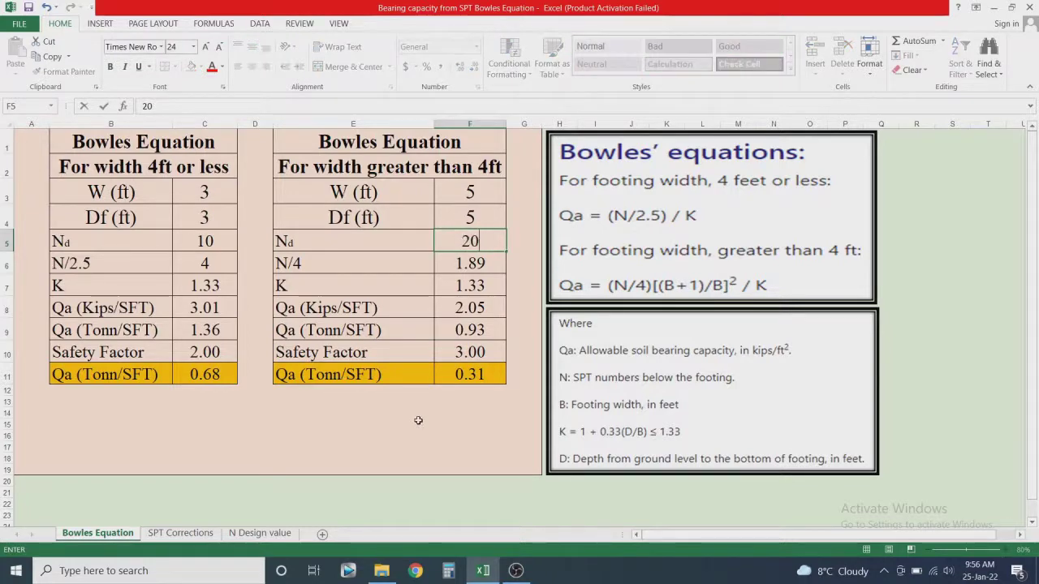
key("Return")
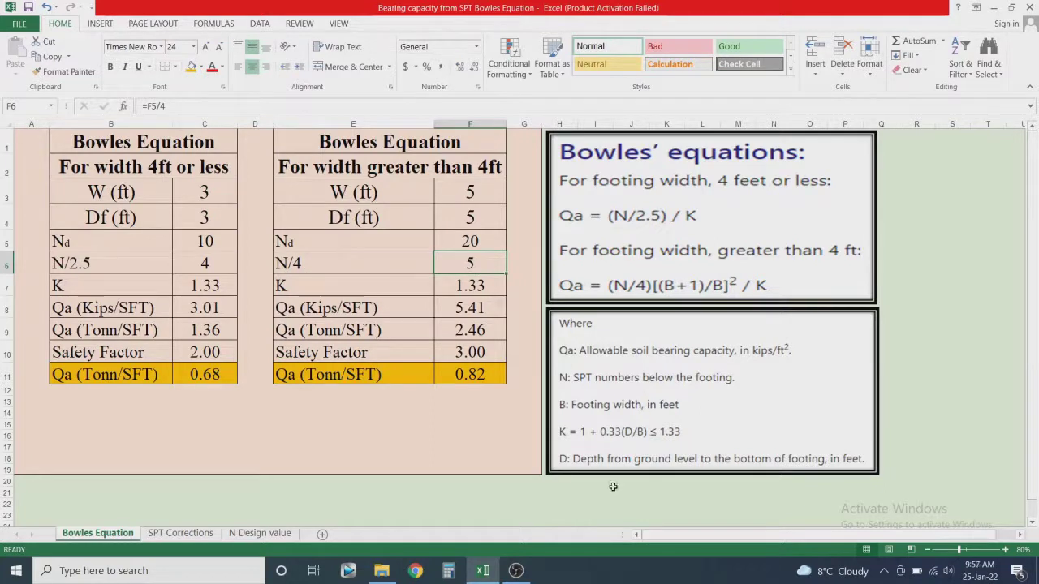
left_click(470, 289)
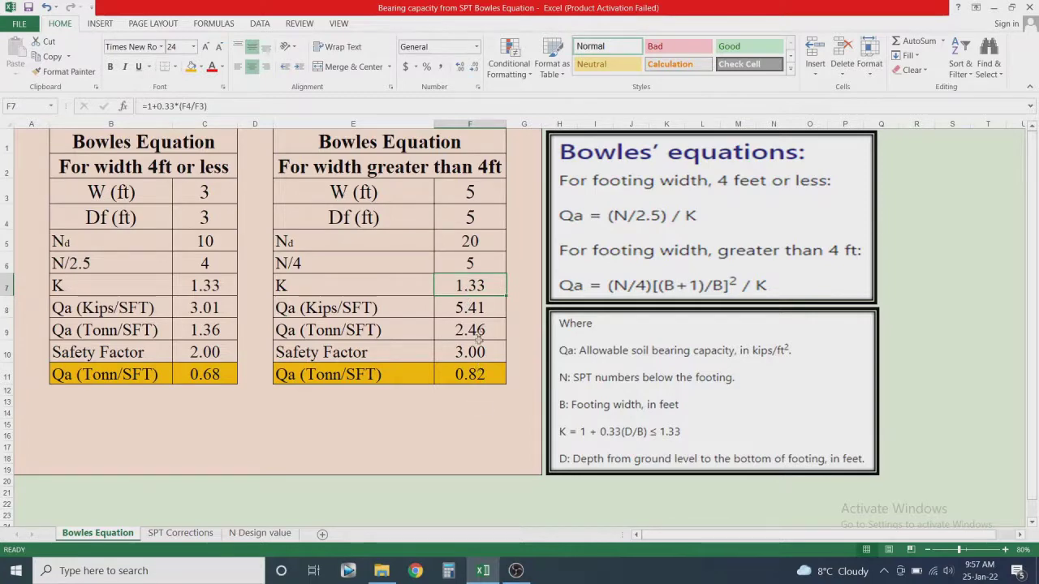
left_click(457, 308)
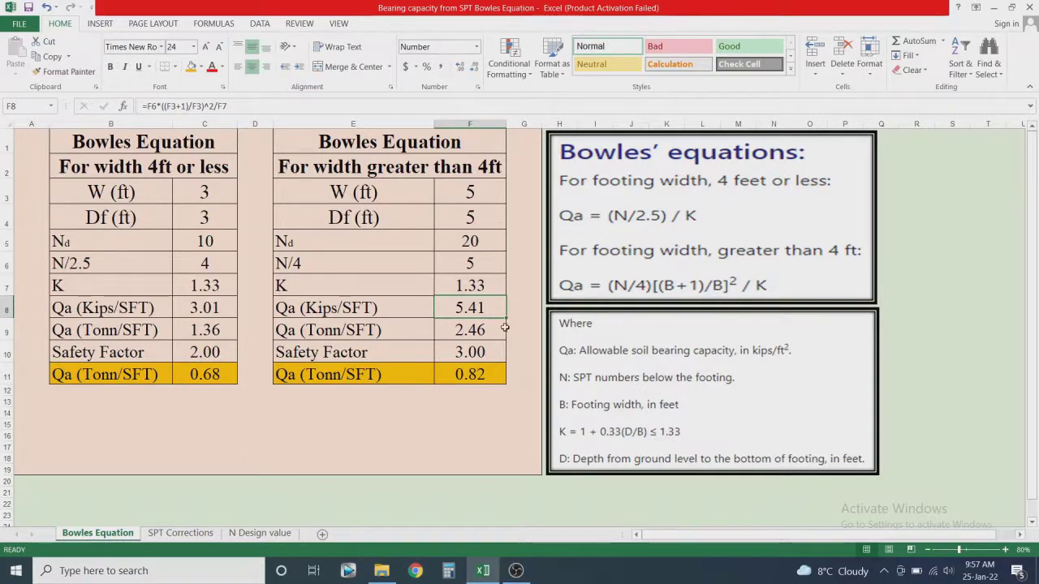
left_click(456, 335)
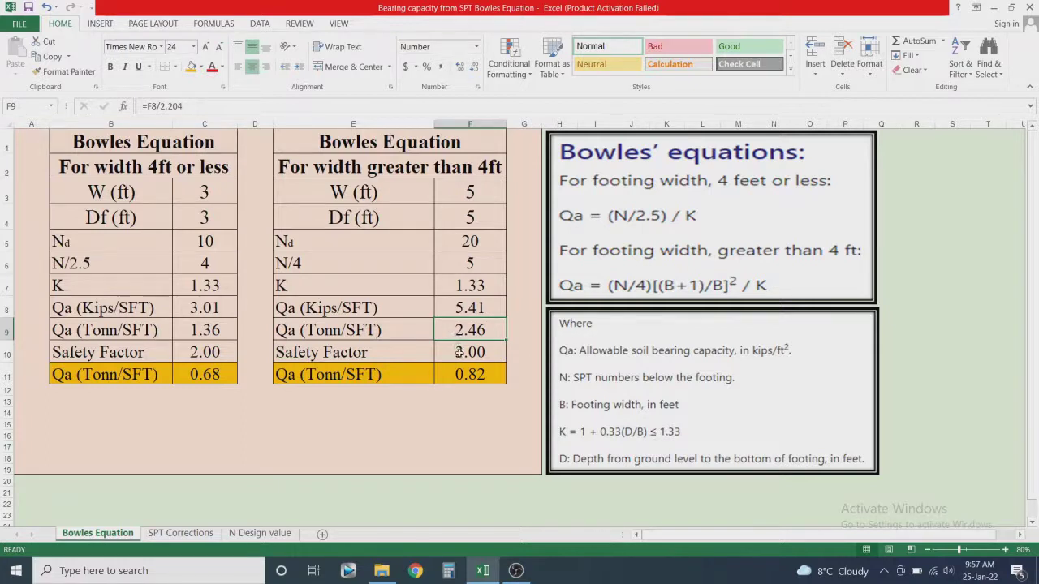
left_click(459, 353)
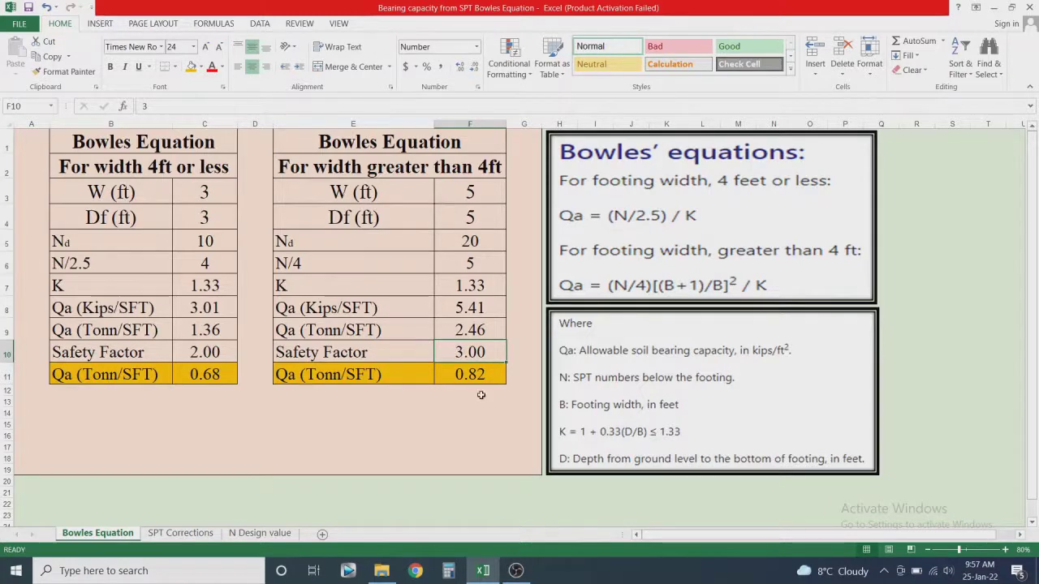
left_click(470, 372)
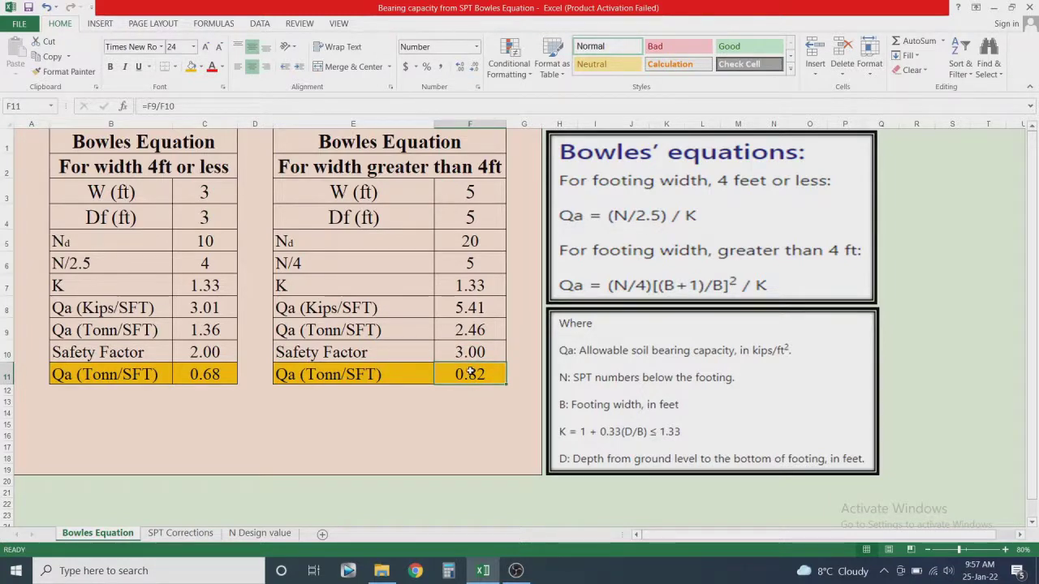